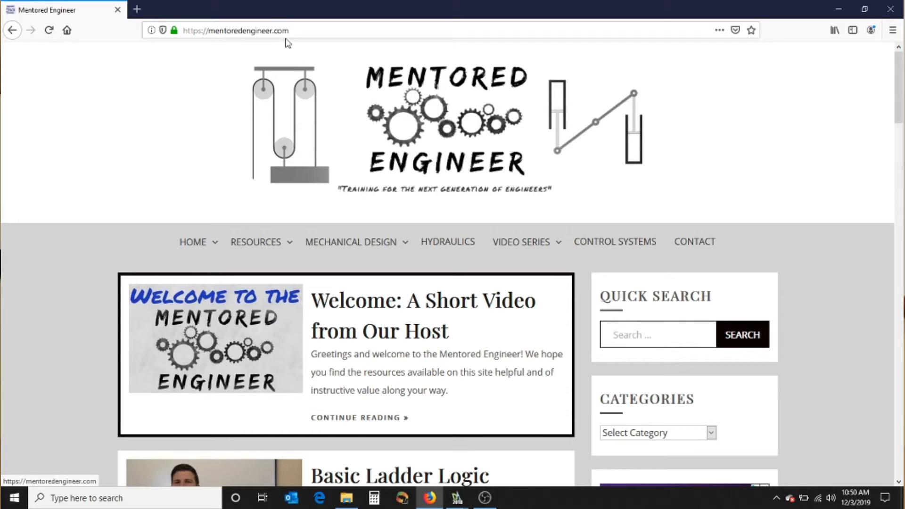
- Open the beam calculator page at mentoredengineer.com/beamcalculator
left_click(300, 28)
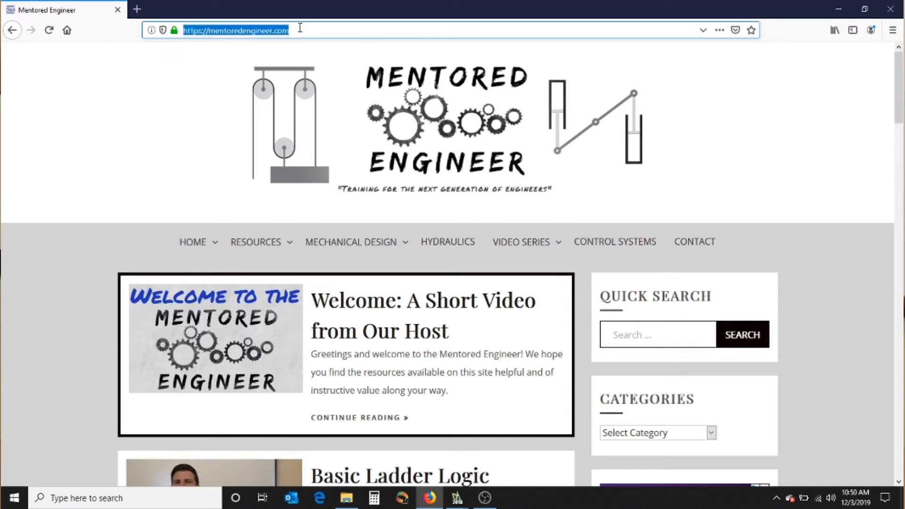
double_click(300, 29)
type("/e")
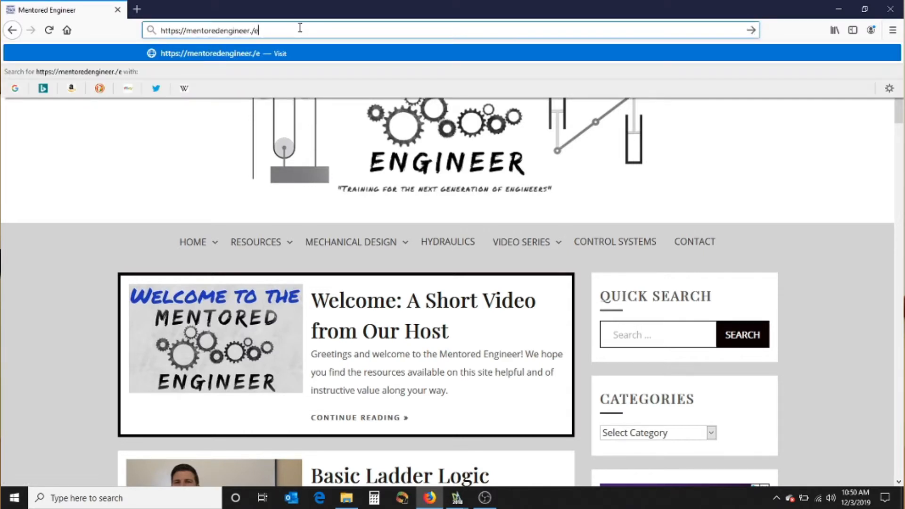
key("BackSpace")
type("beam")
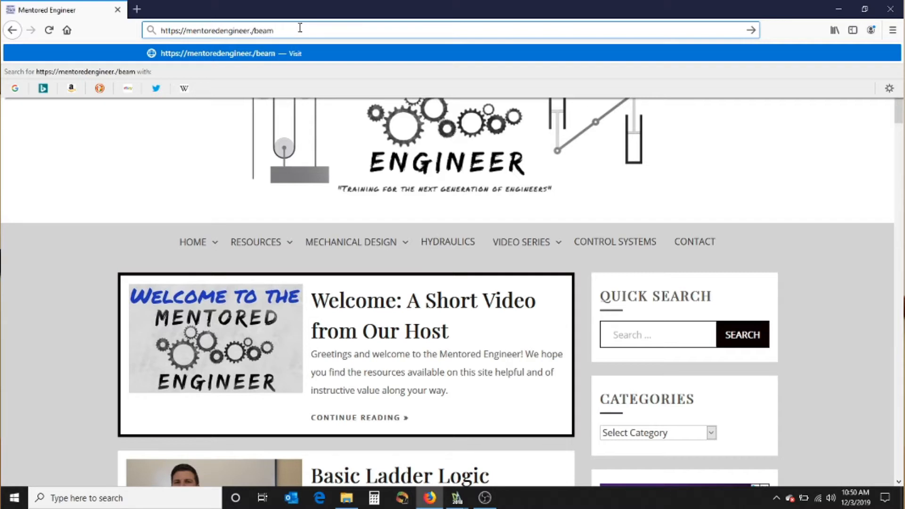
type("calculator")
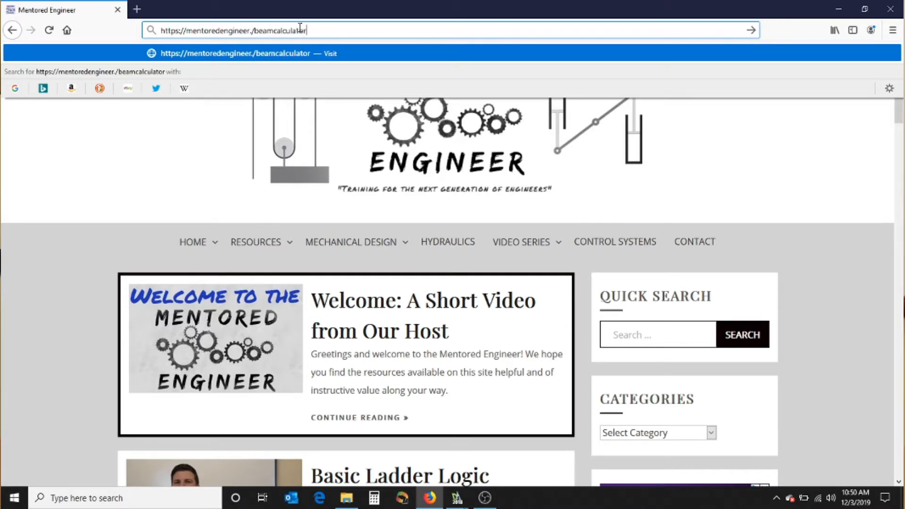
key("Return")
left_click(255, 34)
type("com")
key("Return")
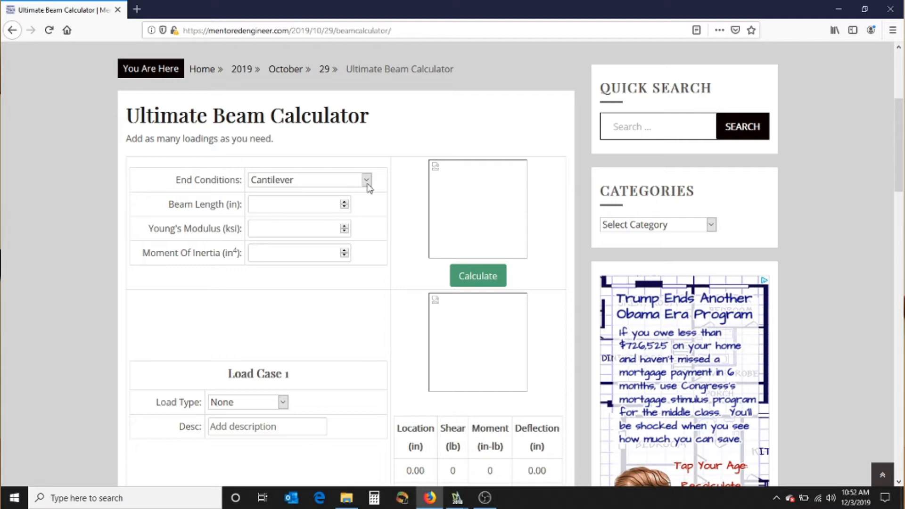
- Define a simply supported beam with length 100 in, Young's modulus 29000 ksi and moment of inertia 5 in⁴
left_click(368, 185)
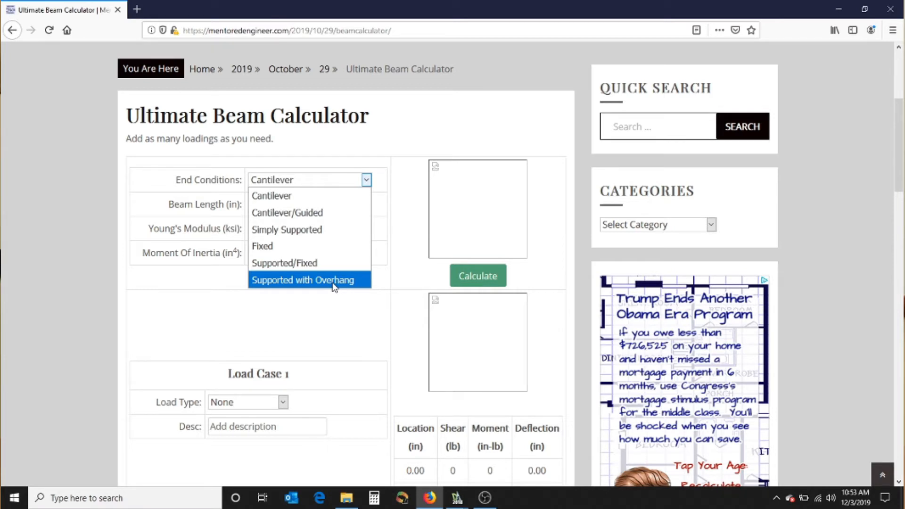
left_click(324, 230)
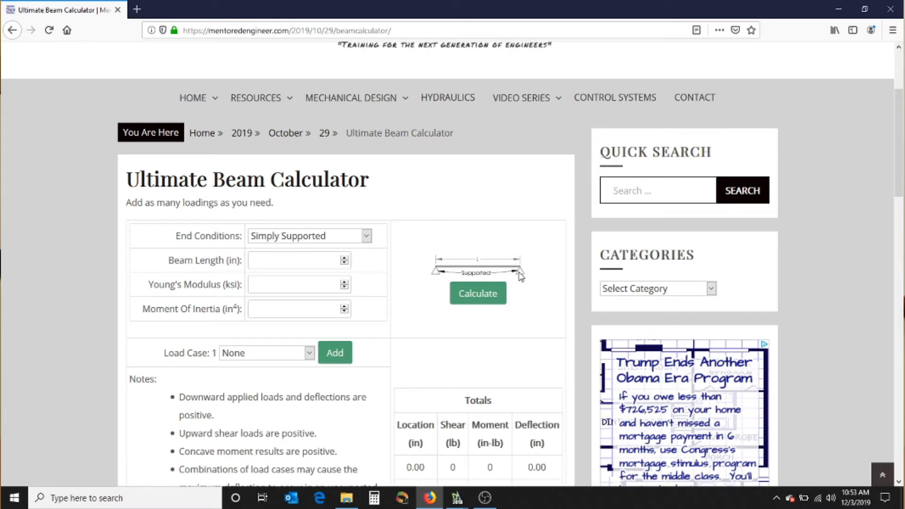
left_click(284, 257)
type("100")
left_click(273, 282)
type("29000")
left_click(268, 308)
type("5")
left_click(267, 284)
- Add a Point load as load case 1
left_click(309, 355)
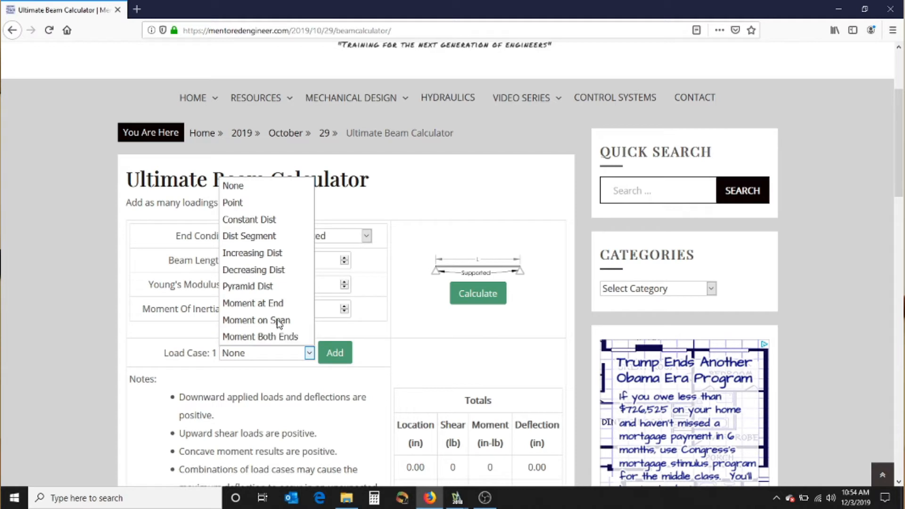
left_click(255, 210)
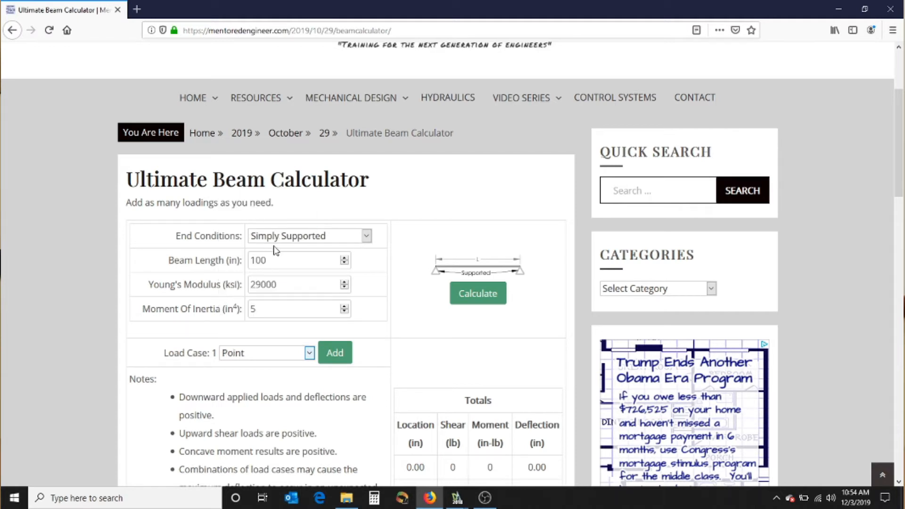
left_click(334, 358)
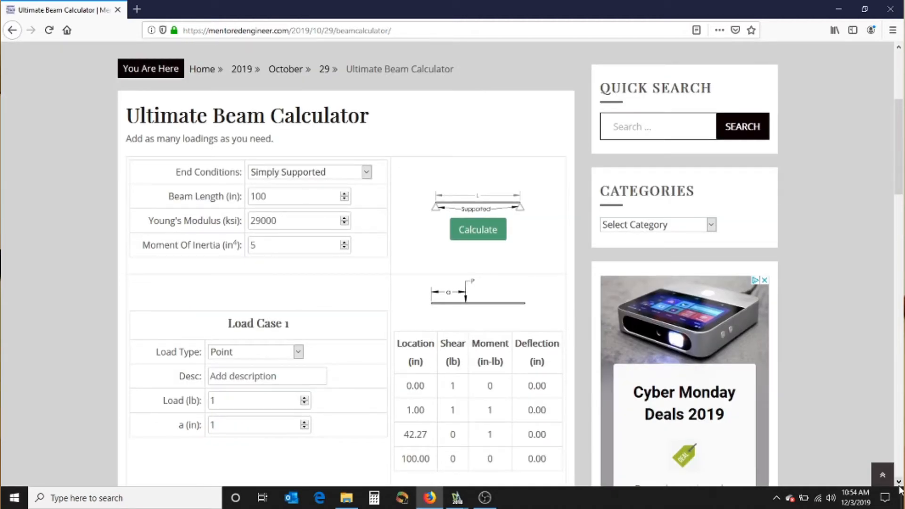
- Set load case 1 to 1000 lb at a = 34 in, calculate the beam and check the result locations
scroll(668, 217, "down", 3)
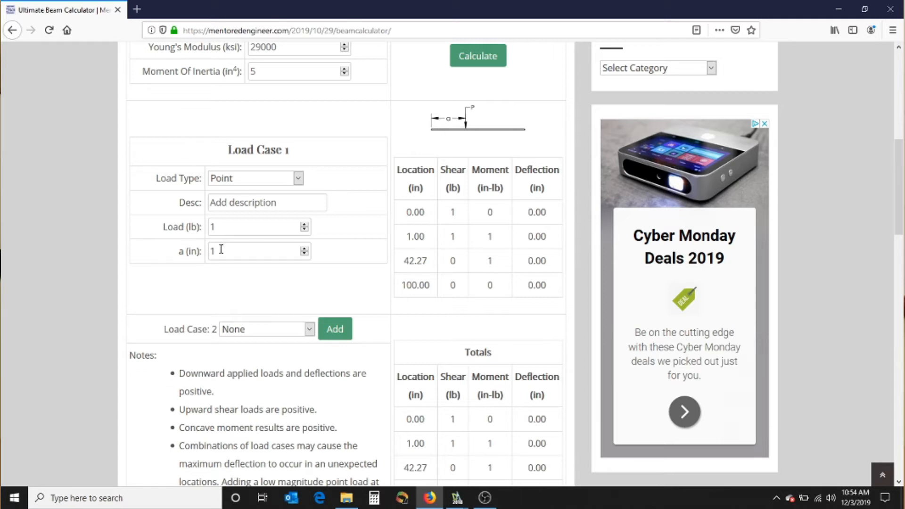
left_click_drag(221, 250, 177, 246)
type("34")
left_click(218, 231)
type("000")
left_click(477, 61)
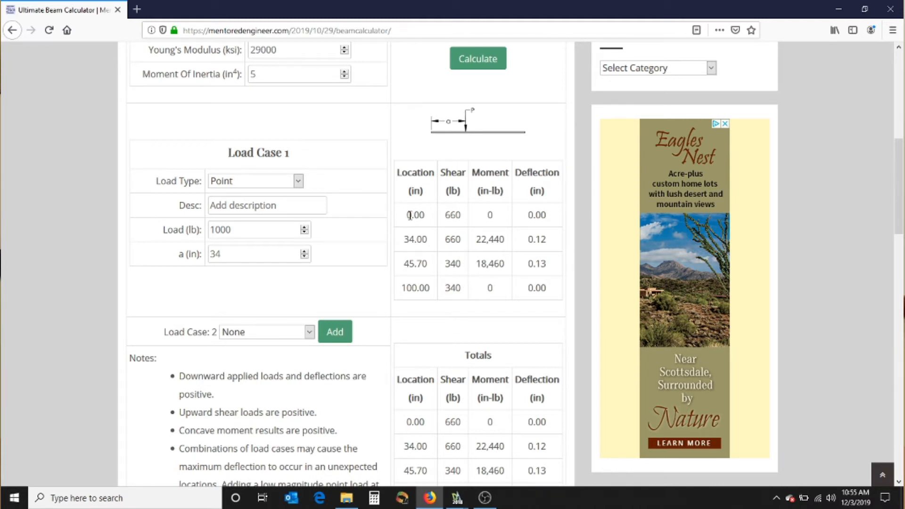
left_click_drag(406, 215, 424, 216)
left_click_drag(426, 241, 403, 240)
- Add a Constant Dist load as load case 2
left_click(309, 332)
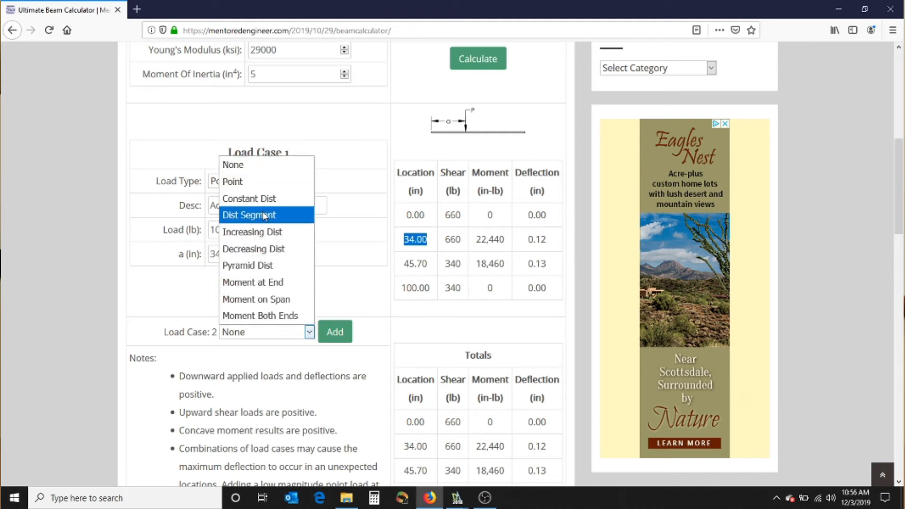
left_click(261, 199)
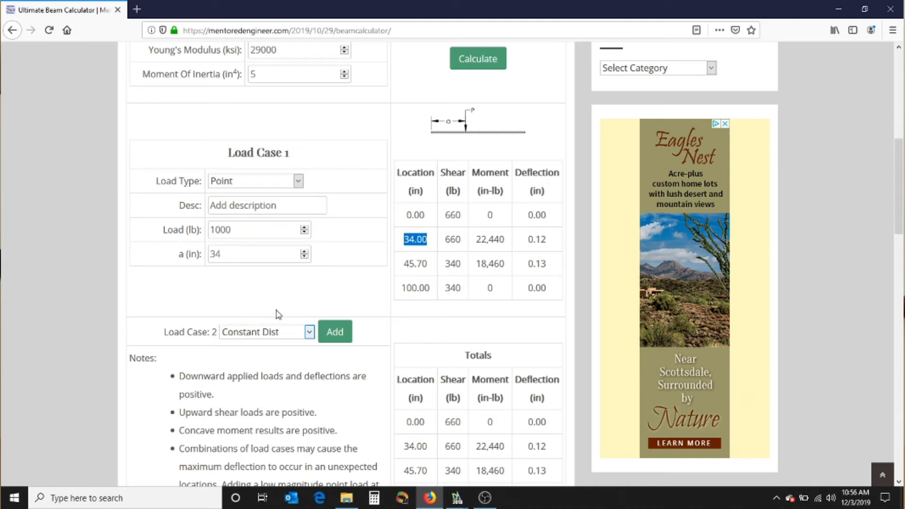
left_click(328, 337)
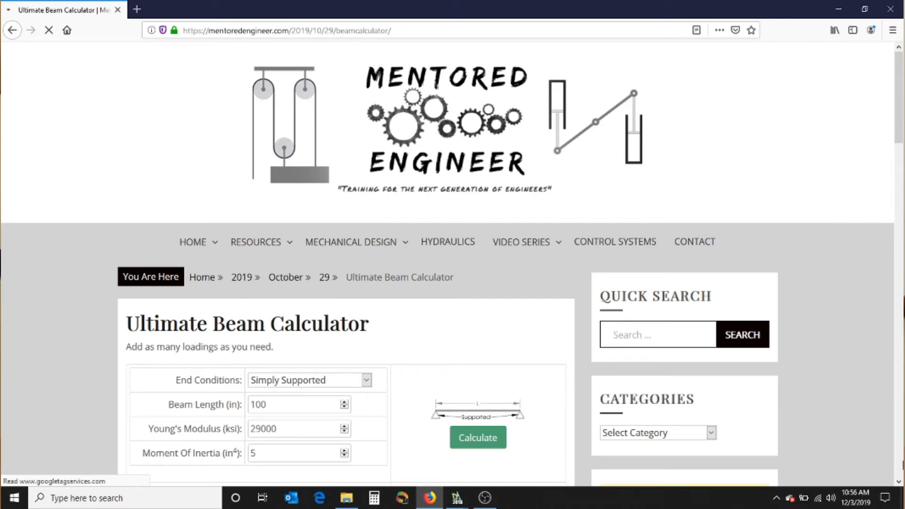
- Set the distributed load w of load case 2 to 50 lb/in, recalculate and review the results tables
left_click(899, 482)
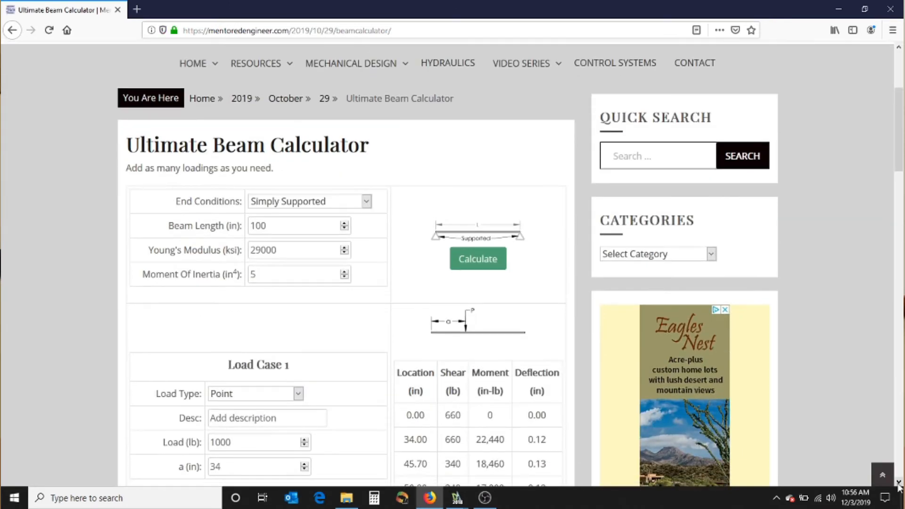
scroll(899, 488, "down", 6)
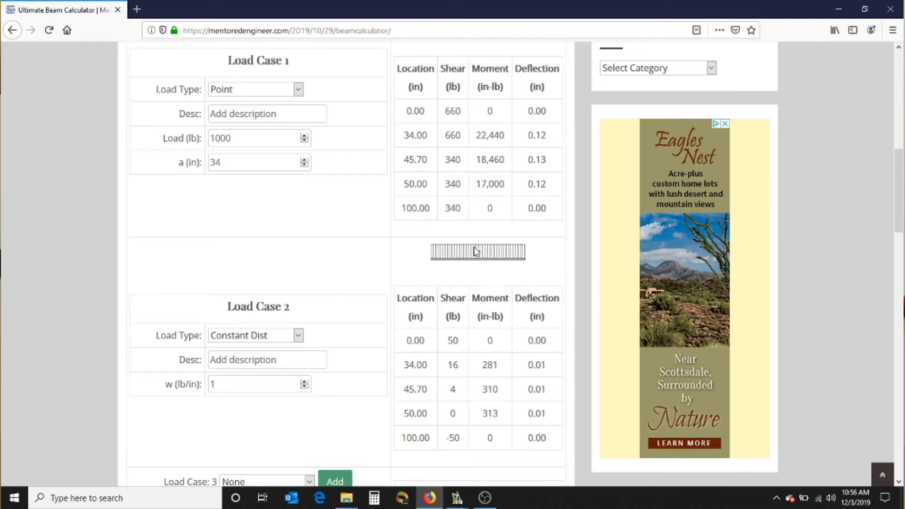
left_click_drag(228, 384, 201, 380)
type("50")
left_click(902, 117)
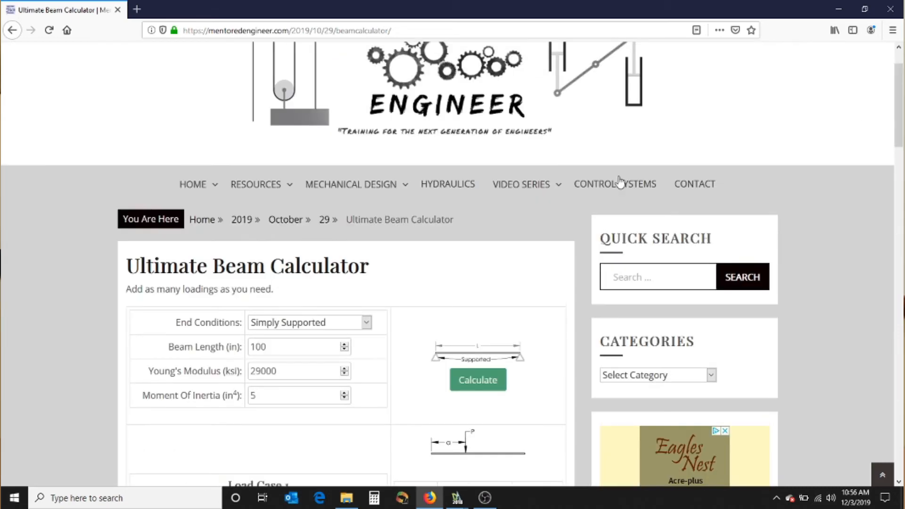
left_click(490, 386)
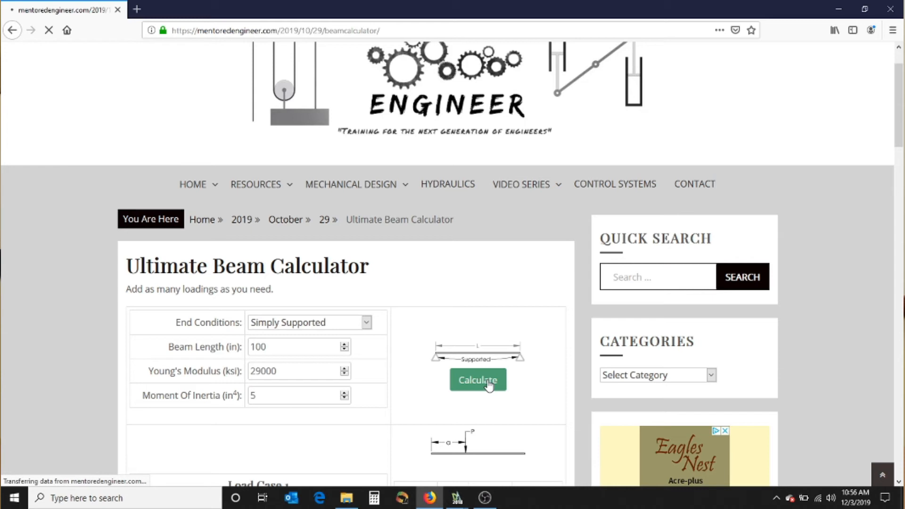
scroll(491, 333, "down", 7)
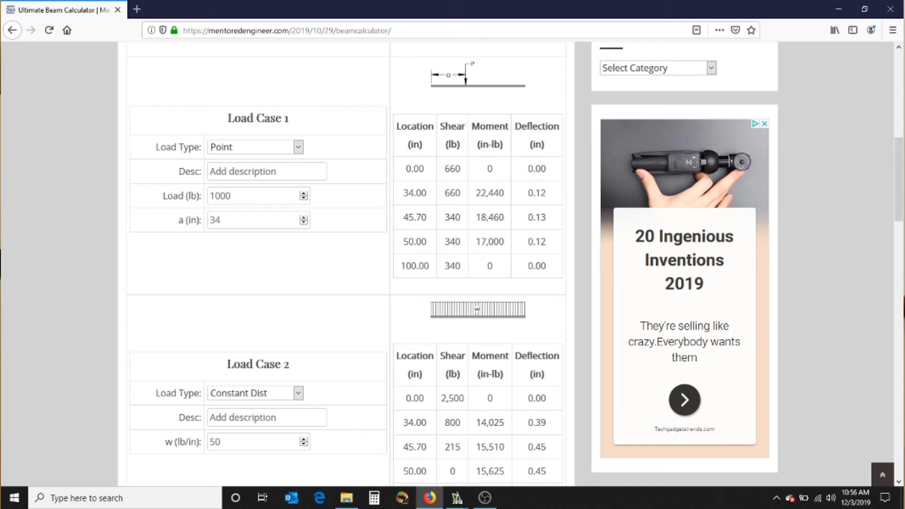
left_click(900, 482)
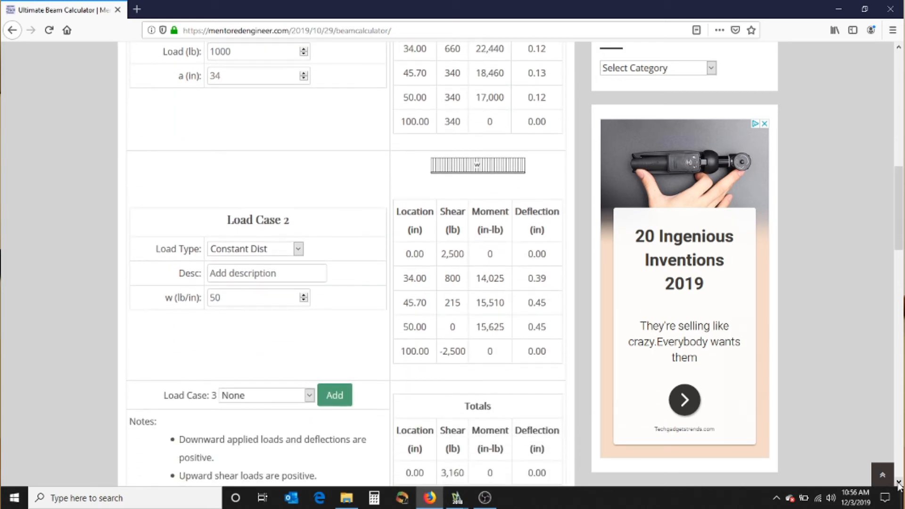